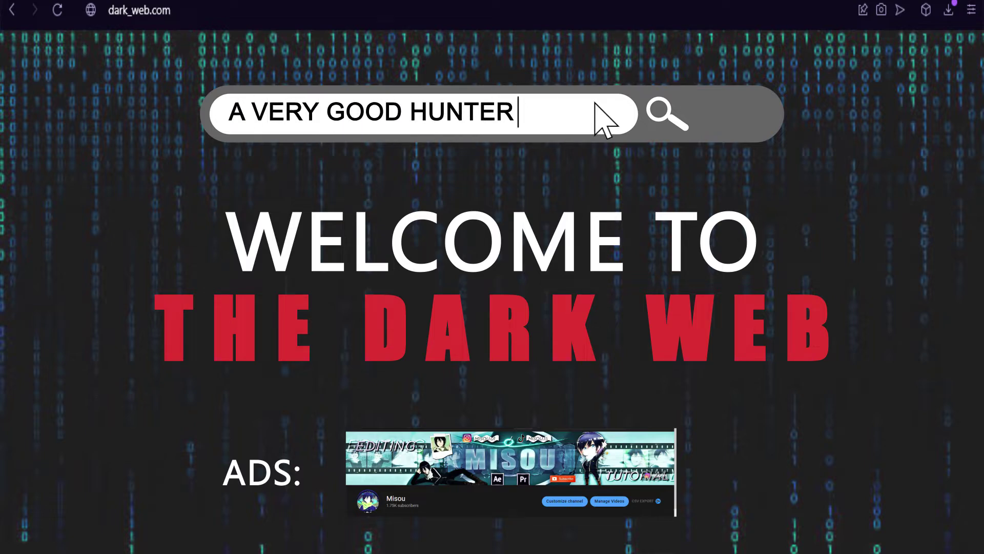
# Run the site search for 'A VERY GOOD HUNTER'
pyautogui.click(662, 98)
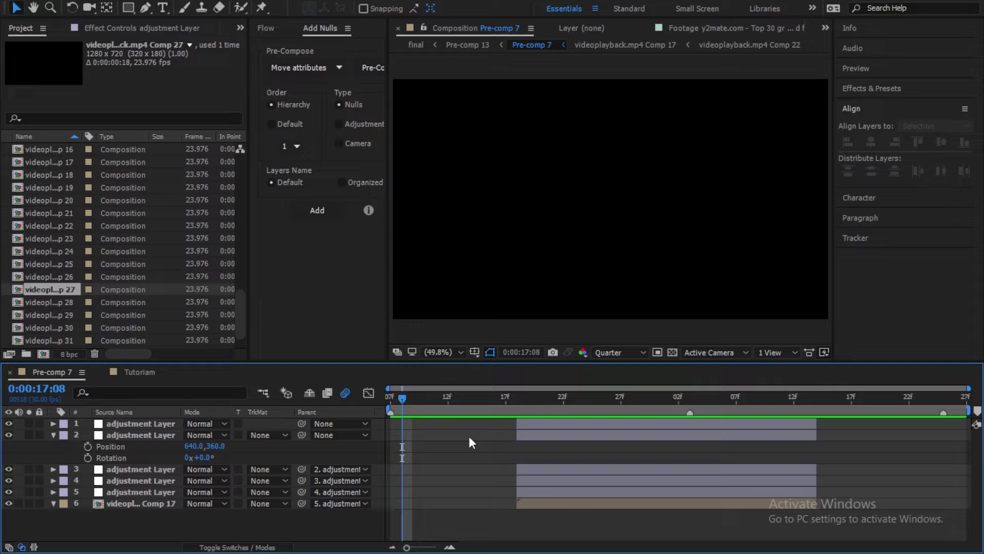
pyautogui.press('space')
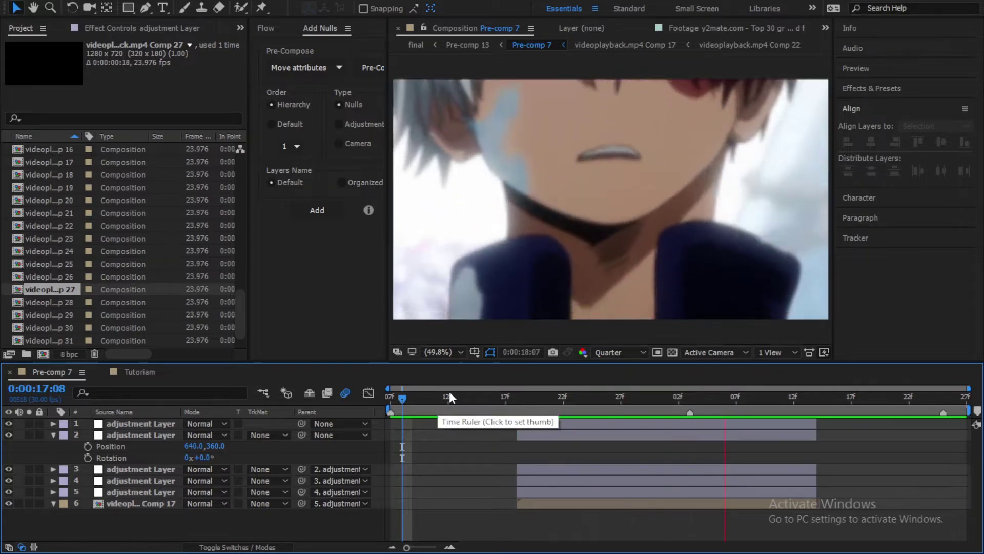
pyautogui.click(450, 394)
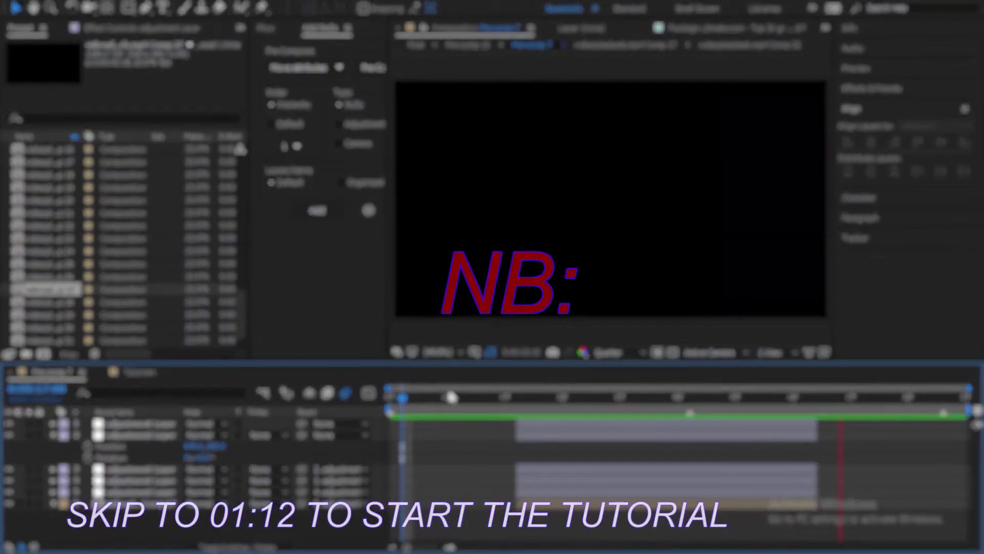
pyautogui.press('space')
pyautogui.click(450, 398)
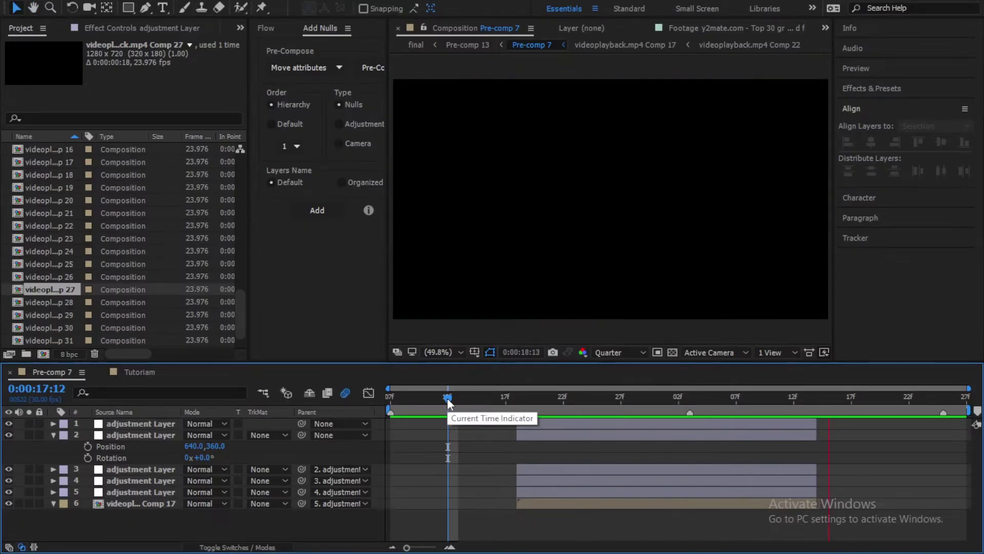
# On the second adjustment layer, set a Position keyframe of 690, 315 at 17:11
pyautogui.moveTo(447, 398); pyautogui.dragTo(516, 397)
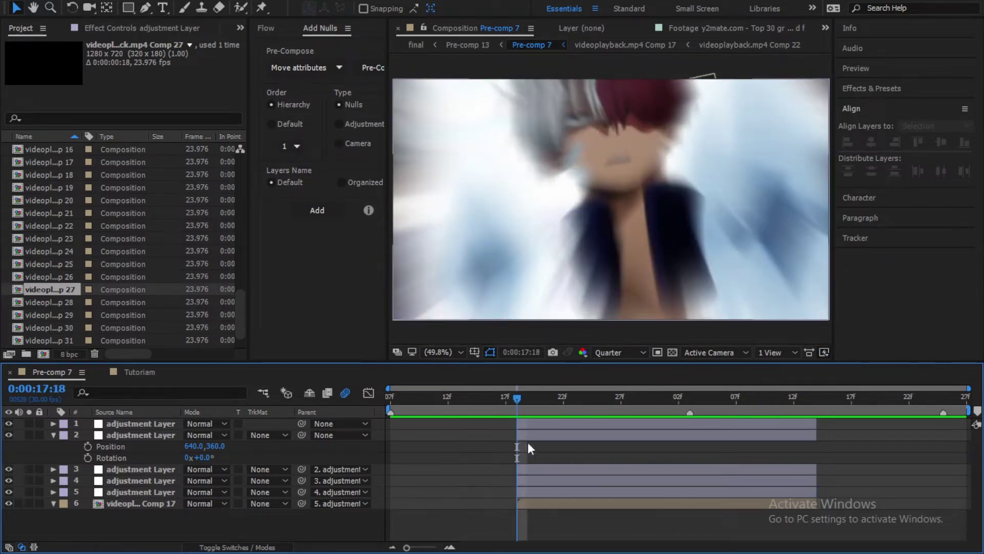
pyautogui.click(552, 436)
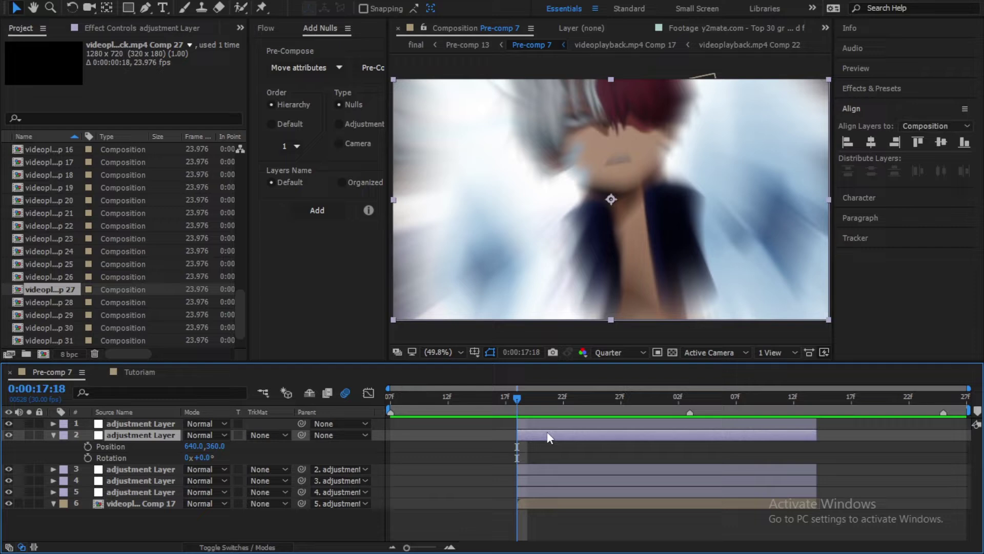
pyautogui.press('pageup')
pyautogui.press('pageup')
pyautogui.press('pageup')
pyautogui.press('pageup')
pyautogui.press('pageup')
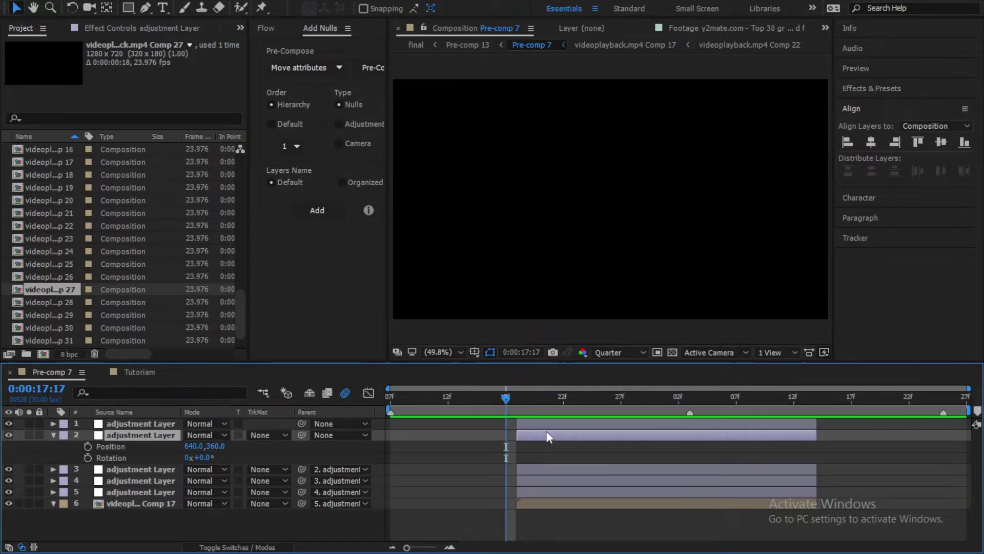
pyautogui.press('pageup')
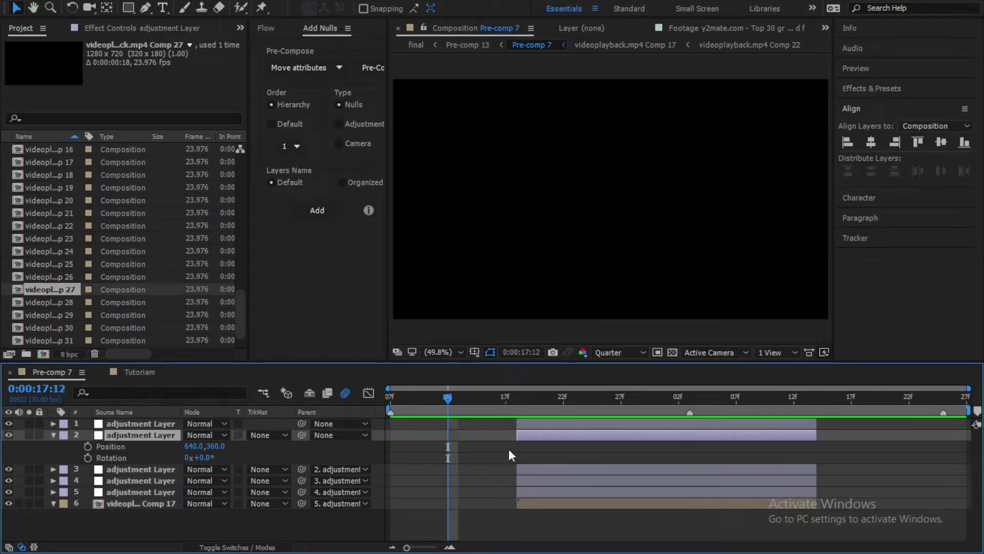
pyautogui.press('pageup')
pyautogui.click(88, 447)
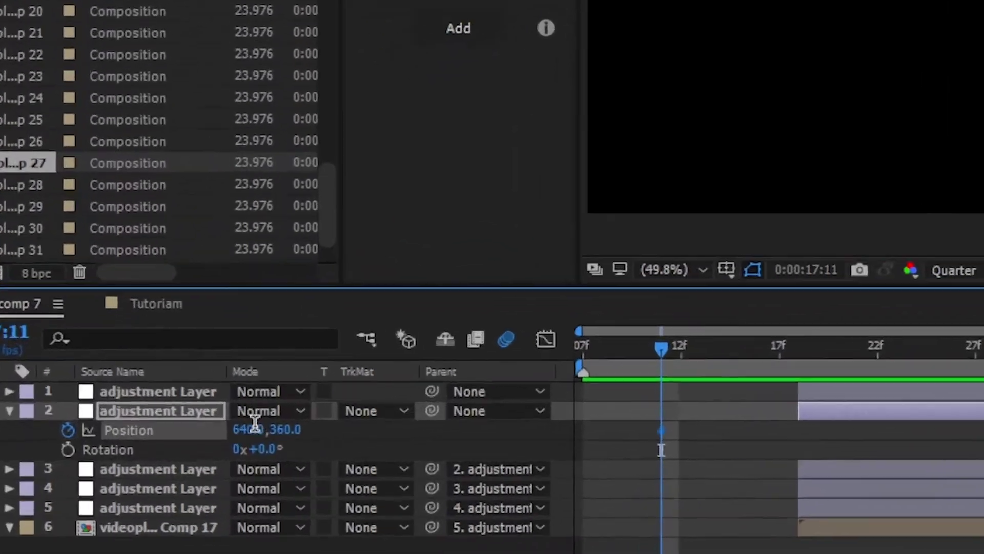
pyautogui.click(194, 446)
pyautogui.write('6')
pyautogui.write('90')
pyautogui.press('Return')
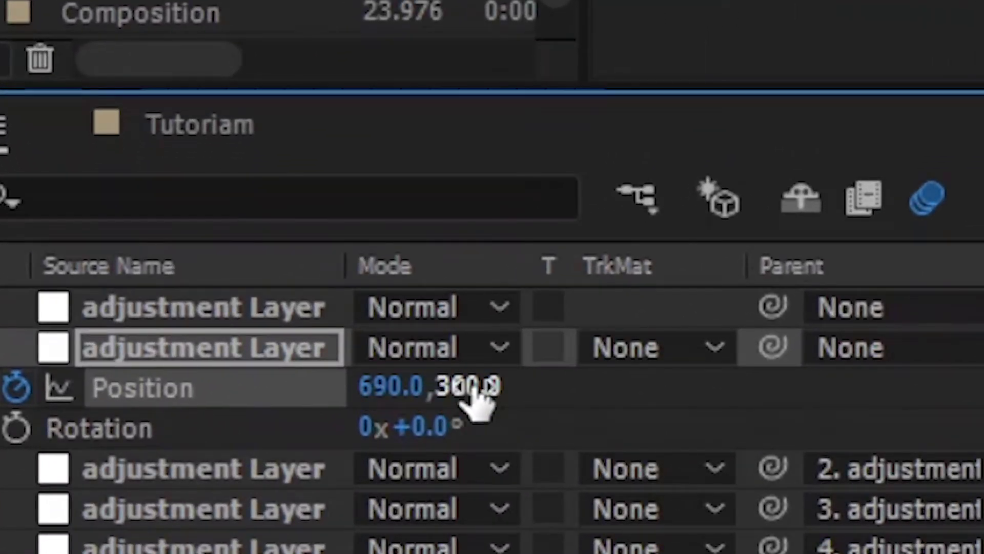
pyautogui.click(451, 391)
pyautogui.write('315')
pyautogui.press('Return')
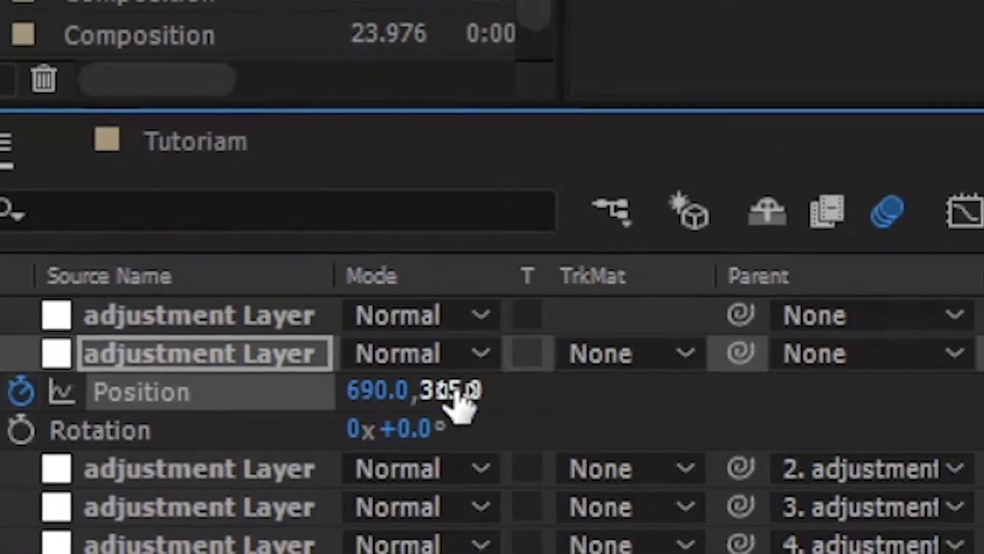
# Add a Rotation keyframe of -3° at 17:14
pyautogui.press('pagedown')
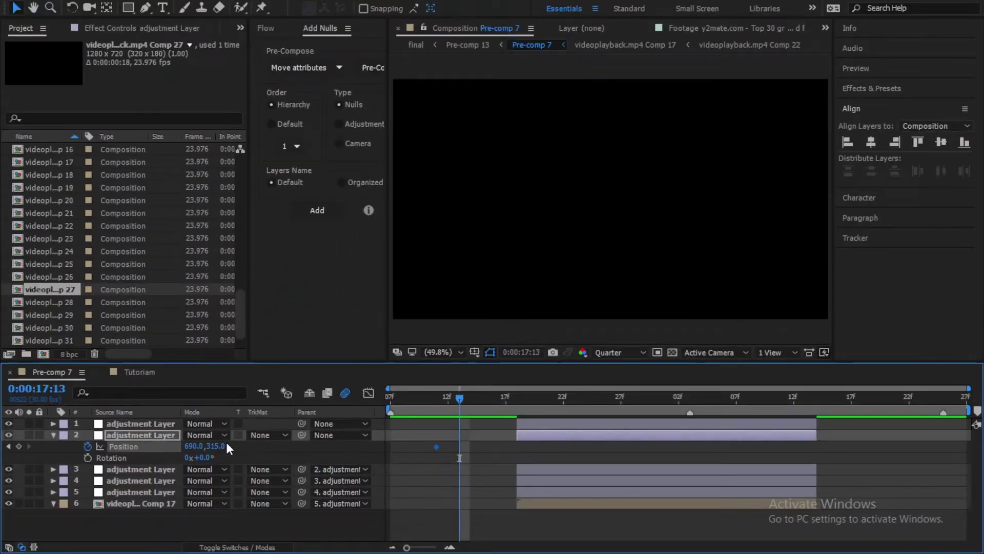
pyautogui.press('pagedown')
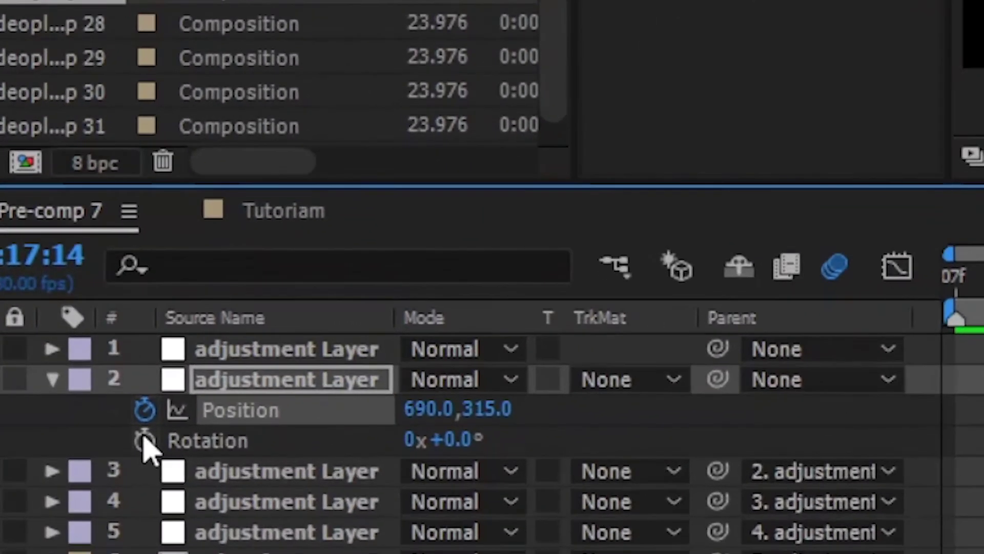
pyautogui.click(88, 458)
pyautogui.click(451, 440)
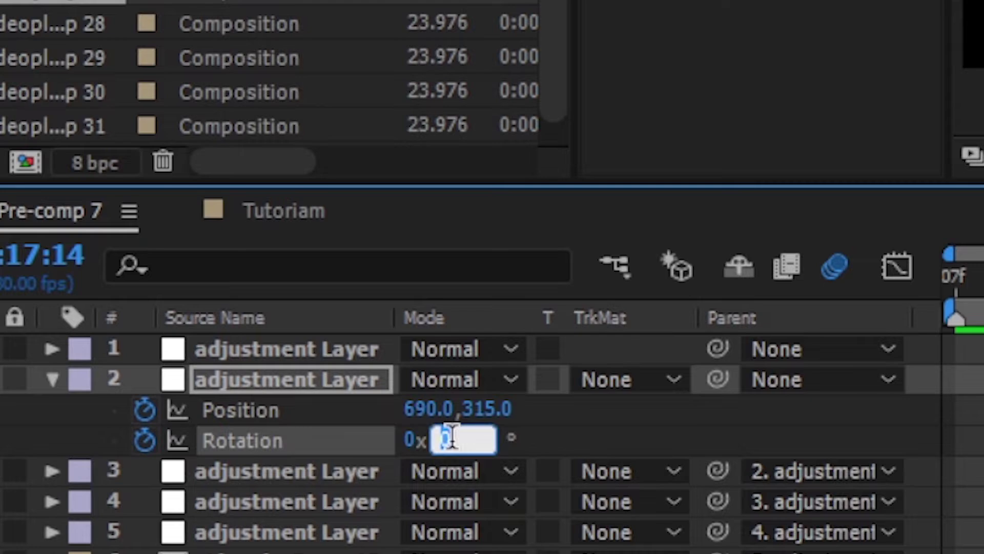
pyautogui.write('-3')
pyautogui.press('Return')
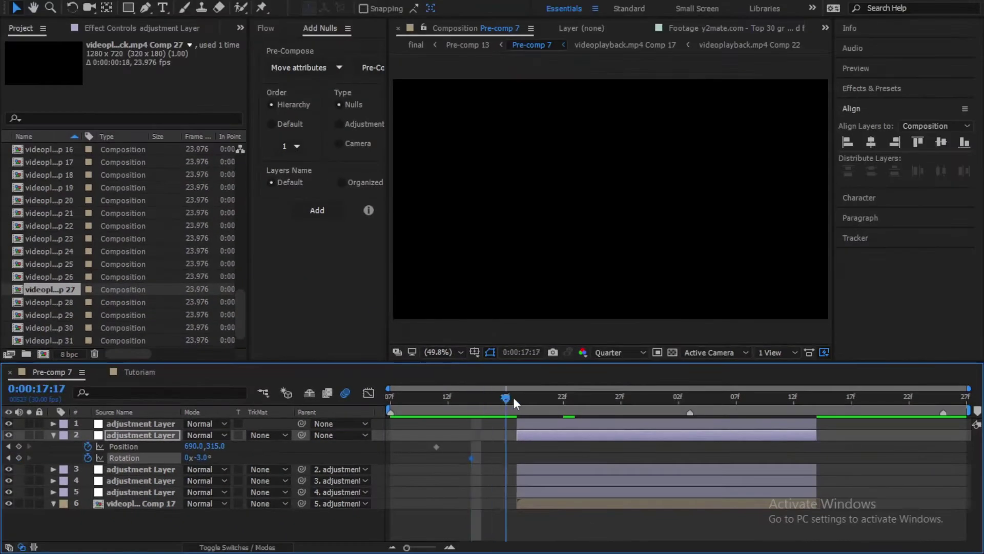
# At the next shake frame, key Position 550, 480 and Rotation +3°
pyautogui.moveTo(513, 397); pyautogui.dragTo(560, 398)
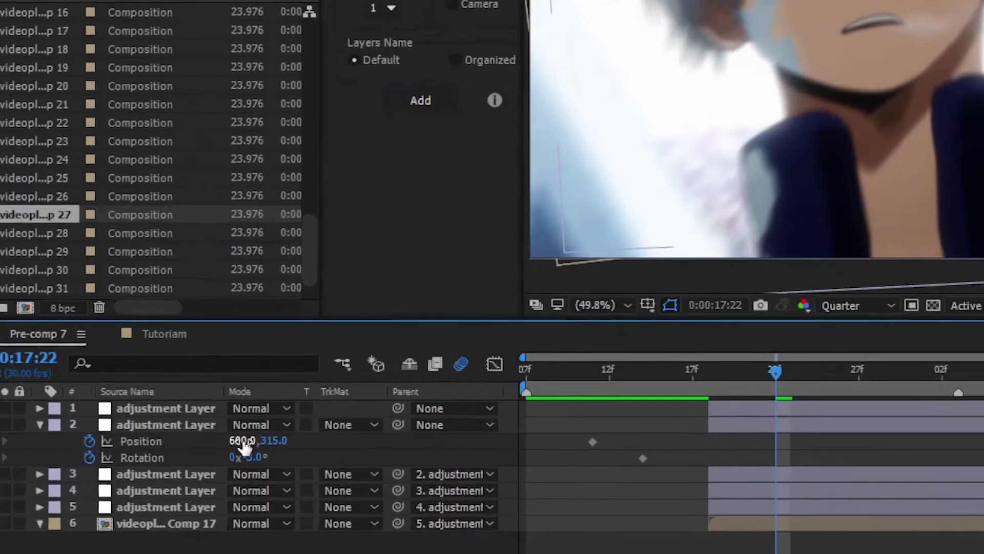
pyautogui.click(198, 446)
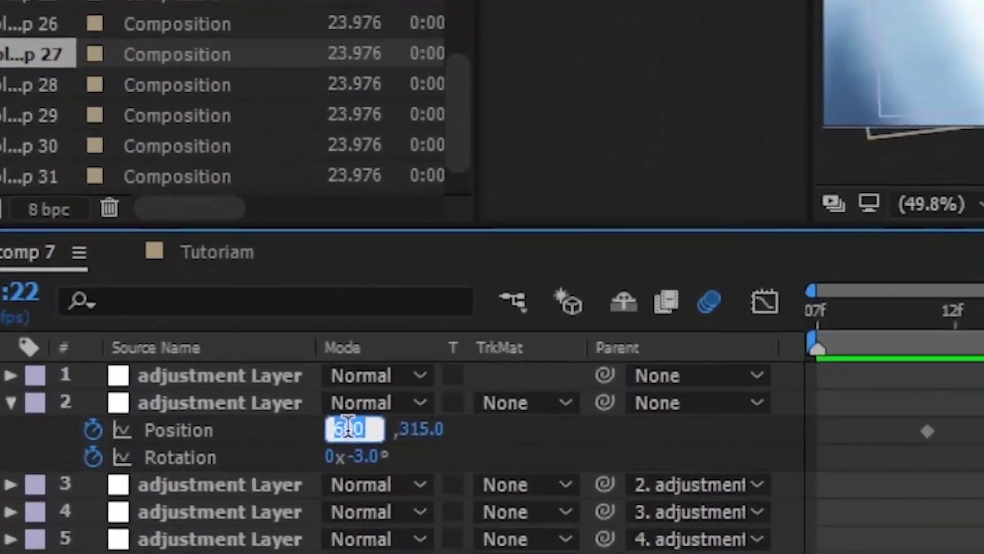
pyautogui.write('85')
pyautogui.write('550')
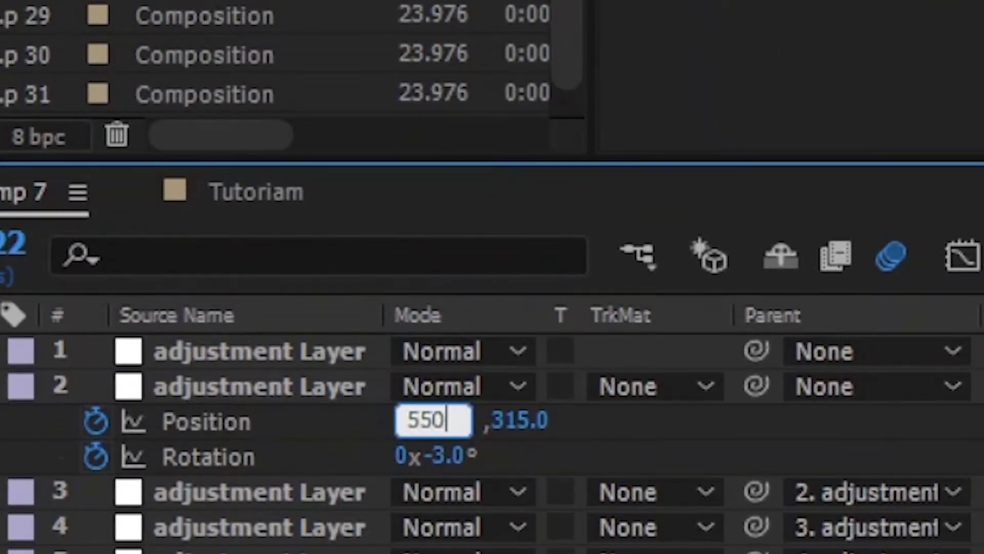
pyautogui.press('Return')
pyautogui.click(475, 423)
pyautogui.write('480')
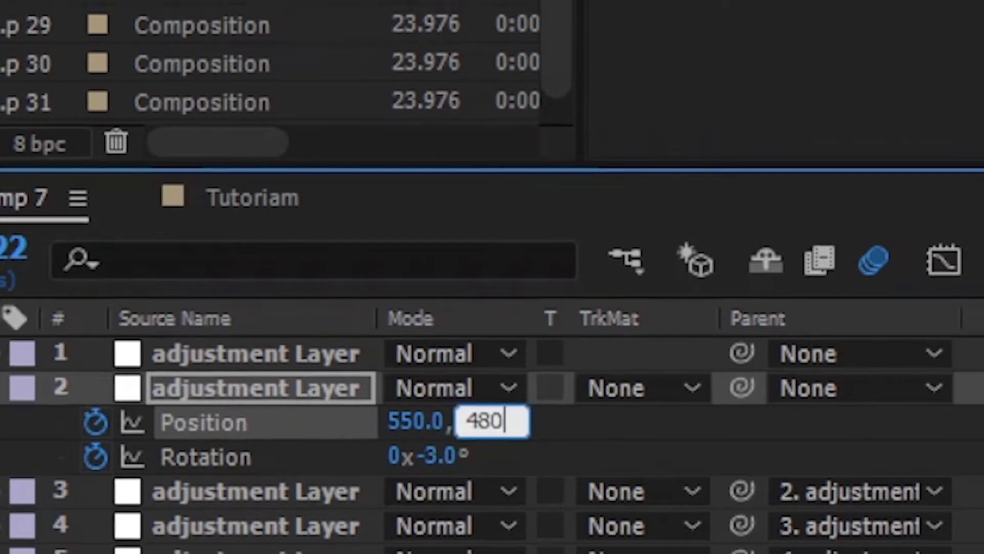
pyautogui.press('Return')
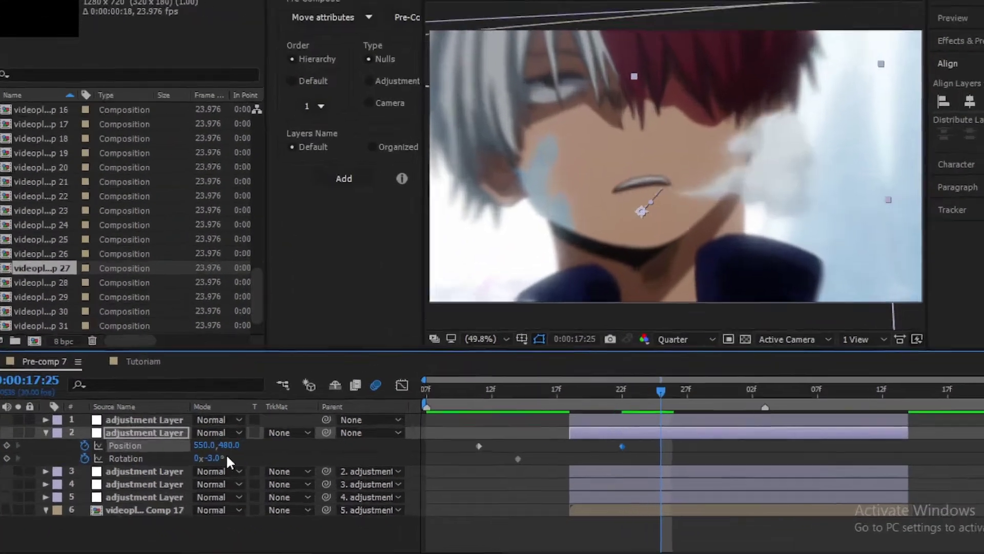
pyautogui.click(202, 457)
pyautogui.write('3')
pyautogui.press('Return')
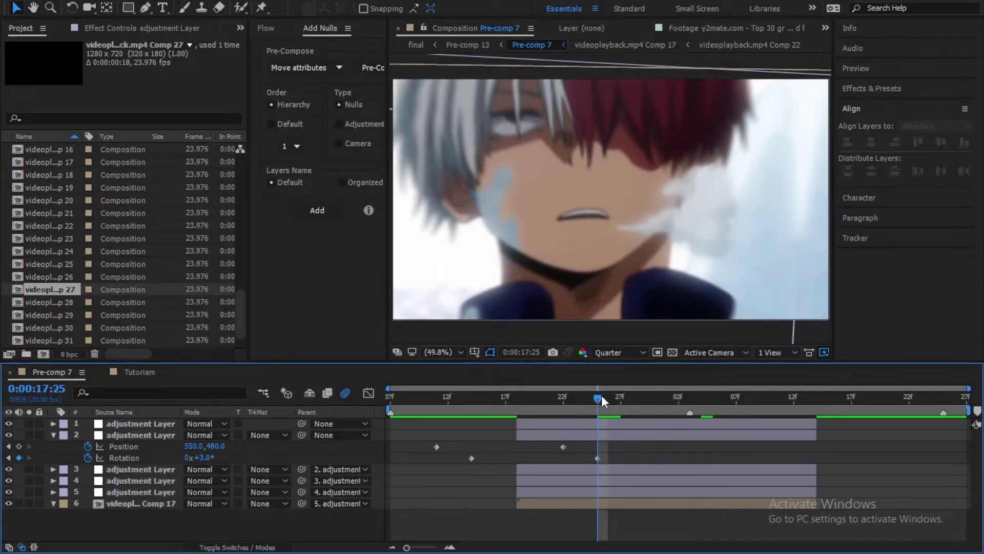
# At 18:04, key Position 750, 590, then Rotation -3° a few frames on
pyautogui.moveTo(601, 396); pyautogui.dragTo(693, 395)
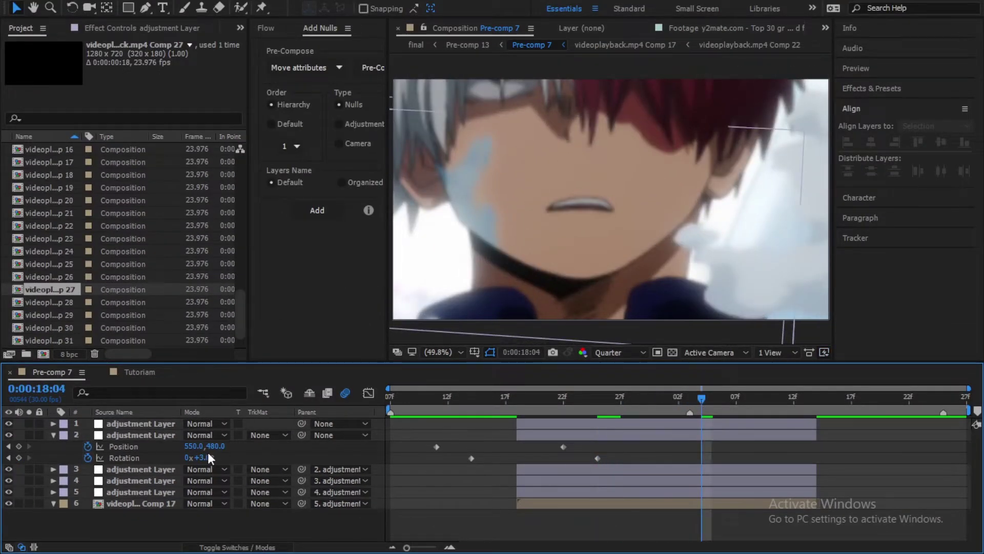
pyautogui.click(194, 446)
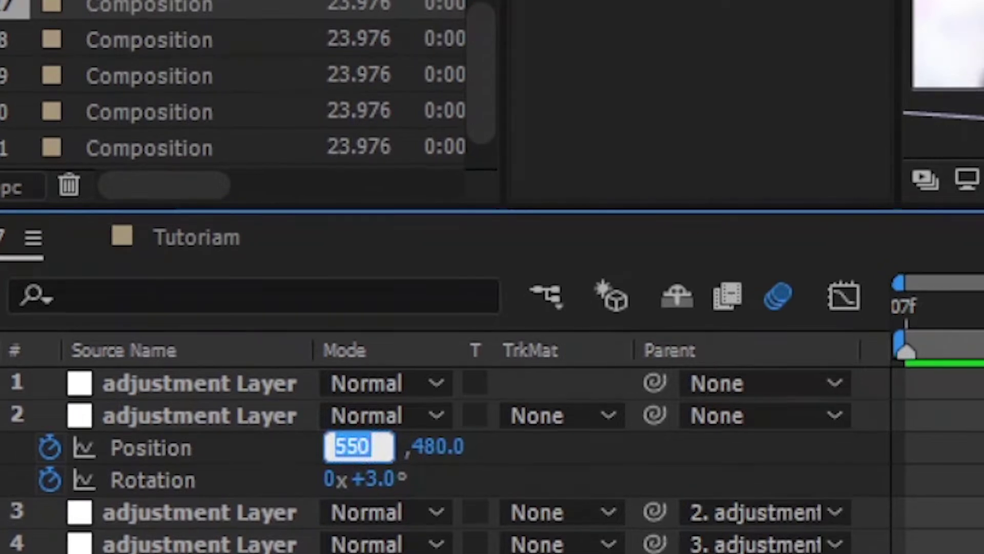
pyautogui.write('75')
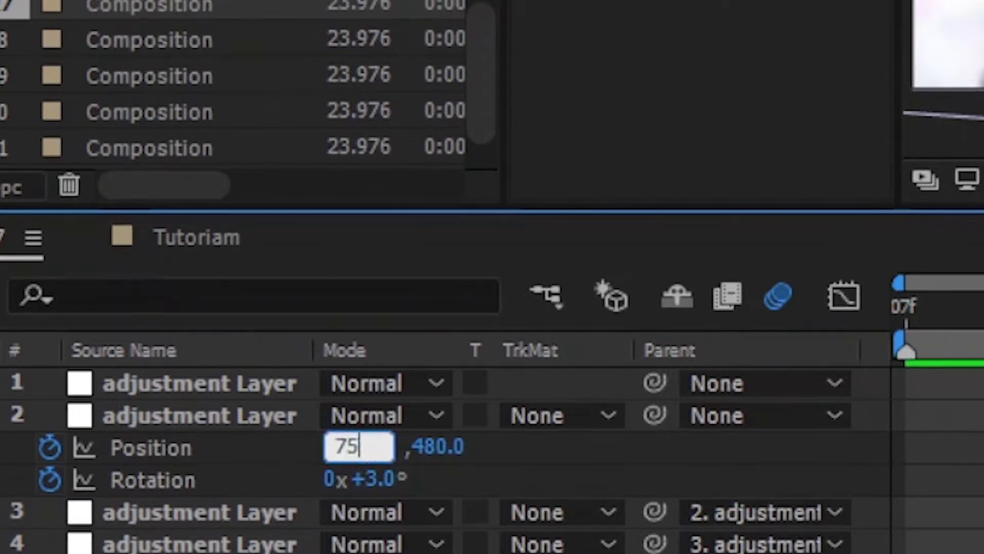
pyautogui.write('0')
pyautogui.press('Return')
pyautogui.click(402, 459)
pyautogui.write('56')
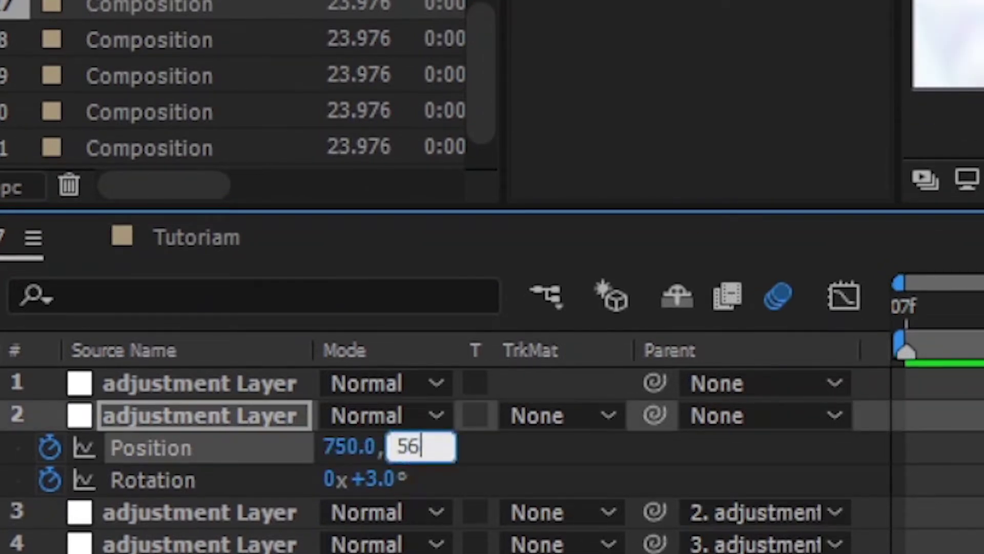
pyautogui.press('Return')
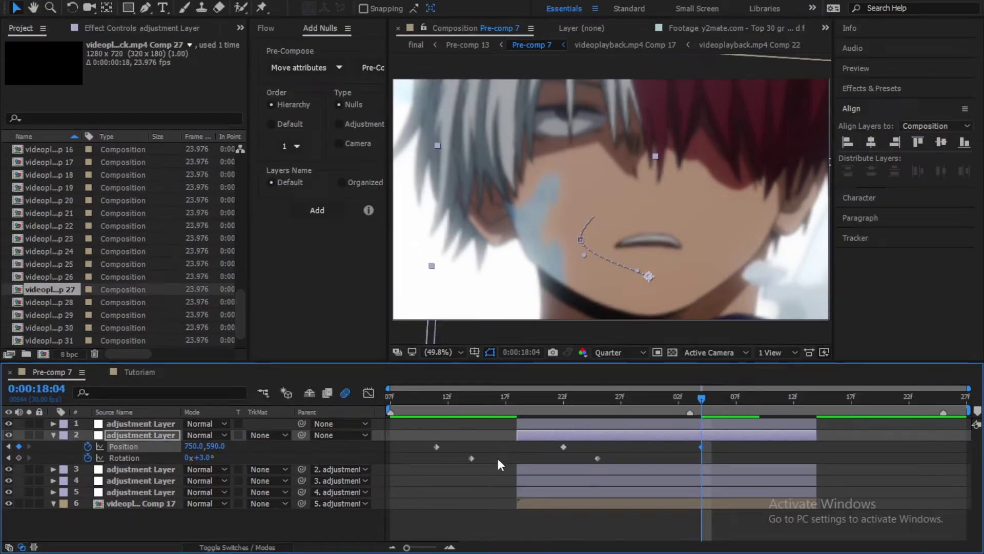
pyautogui.press('space')
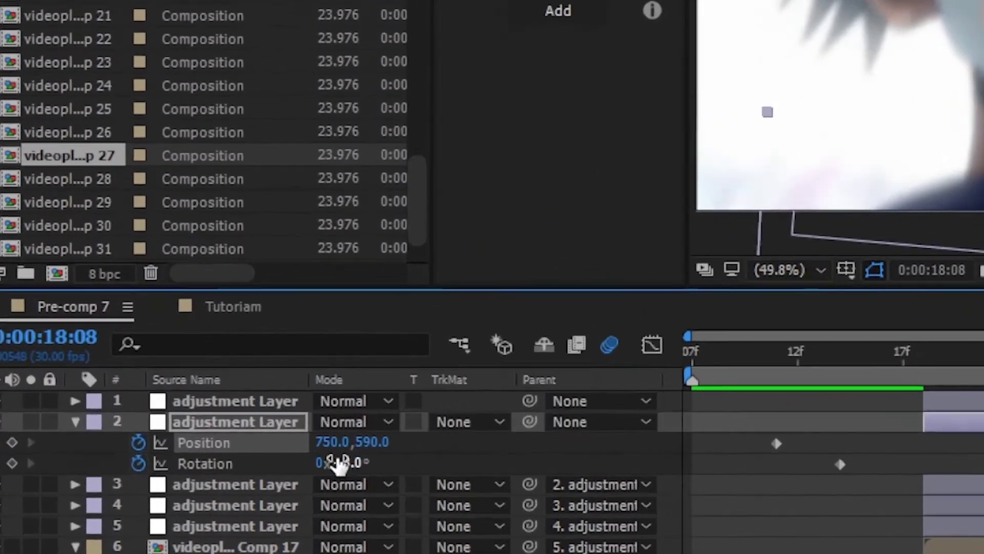
pyautogui.click(203, 457)
pyautogui.write('-3')
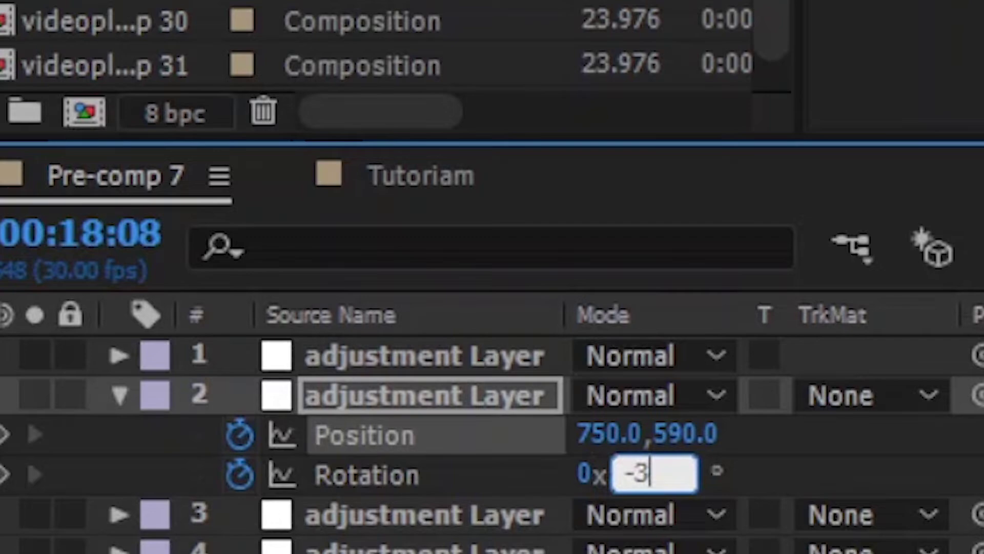
pyautogui.press('Return')
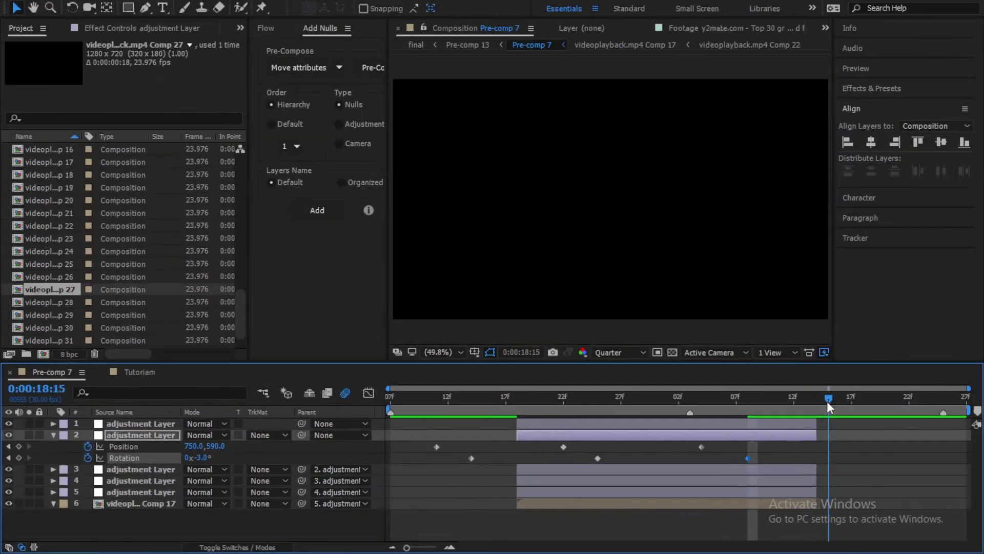
# Near the transition's end, key Position 630, 500 and Rotation +3° slightly earlier
pyautogui.moveTo(826, 401); pyautogui.dragTo(817, 401)
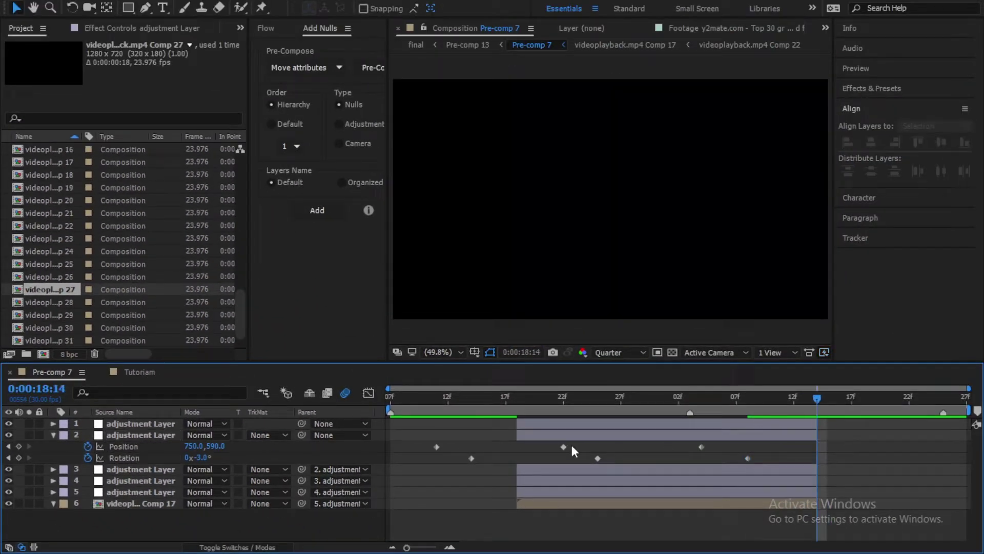
pyautogui.press('space')
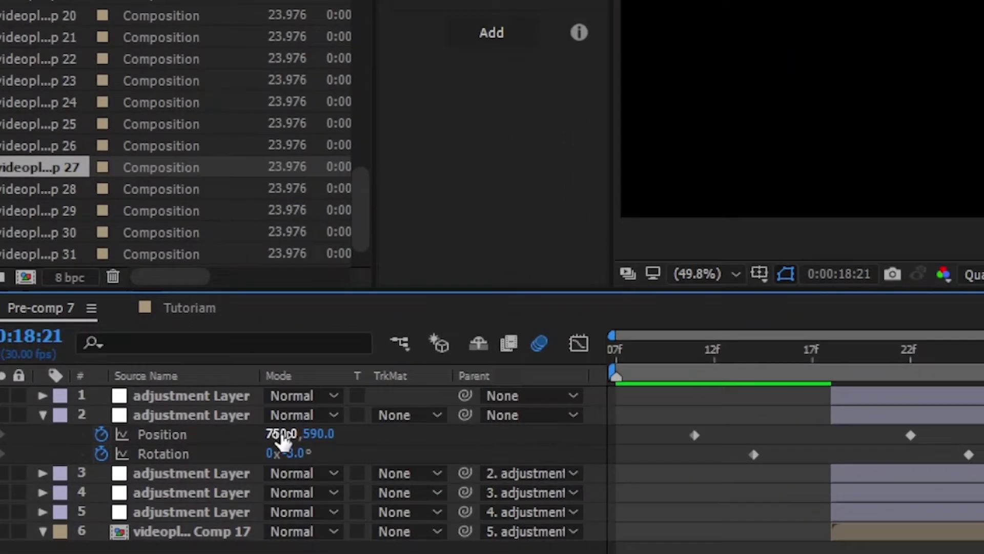
pyautogui.click(208, 444)
pyautogui.write('630')
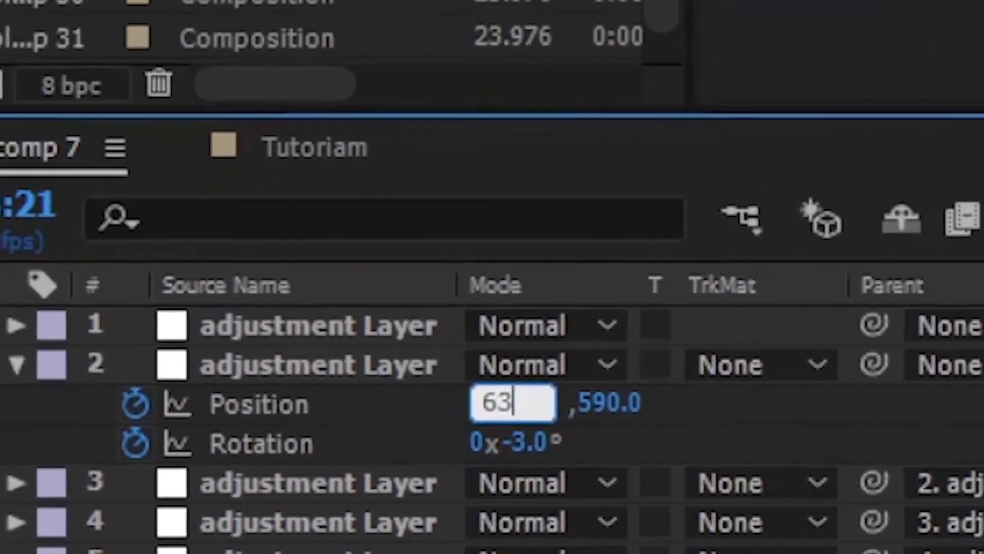
pyautogui.press('Return')
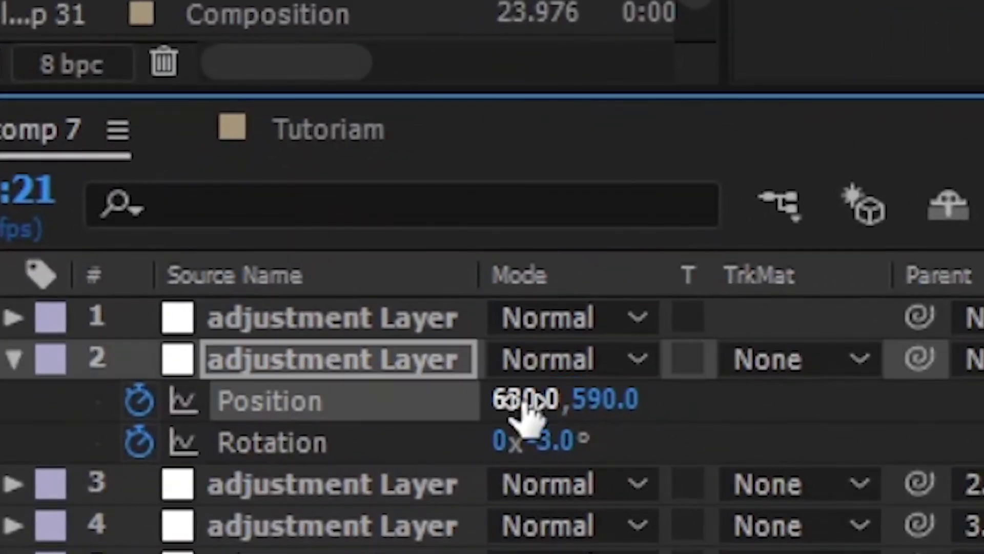
pyautogui.click(605, 403)
pyautogui.write('500')
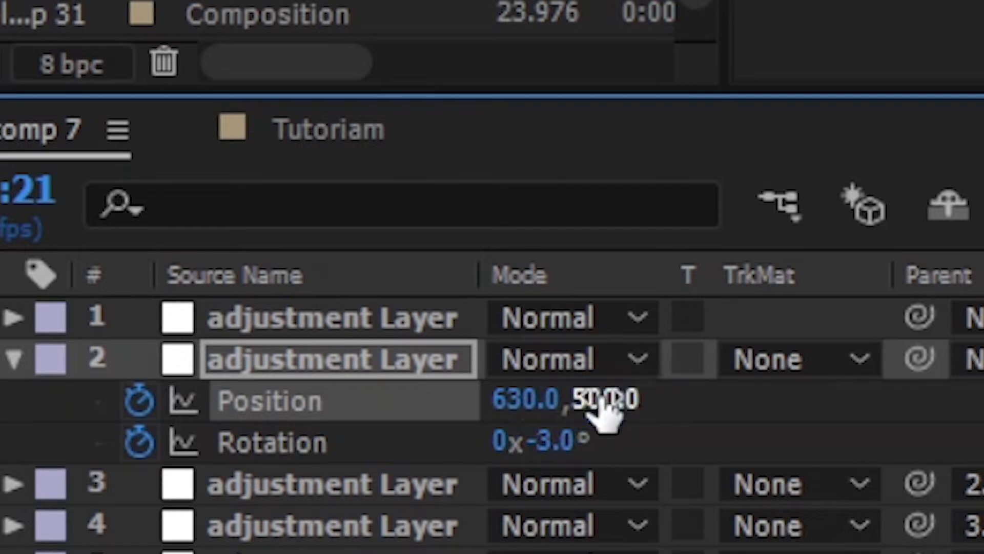
pyautogui.press('Return')
pyautogui.press('pageup')
pyautogui.press('pageup')
pyautogui.press('pageup')
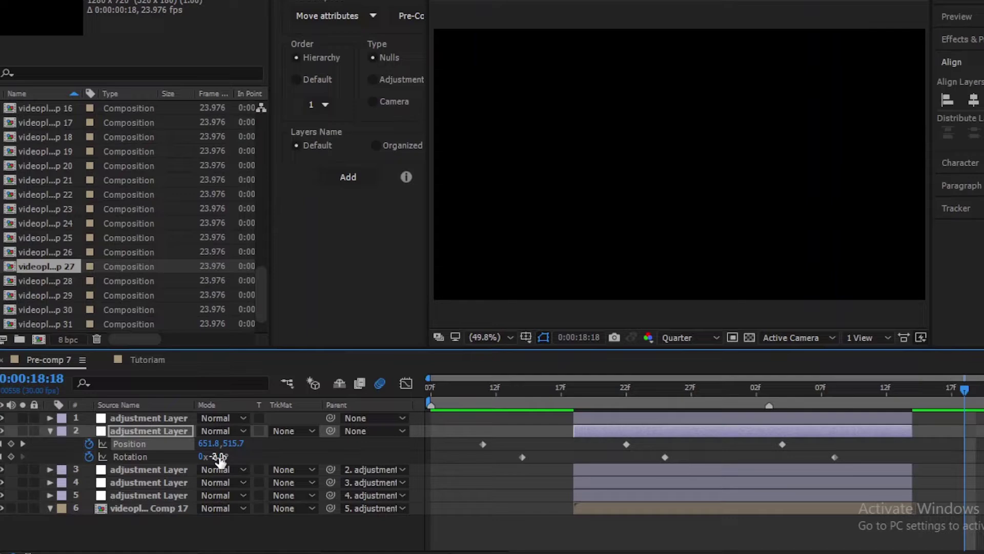
pyautogui.click(201, 458)
pyautogui.write('3')
pyautogui.press('Return')
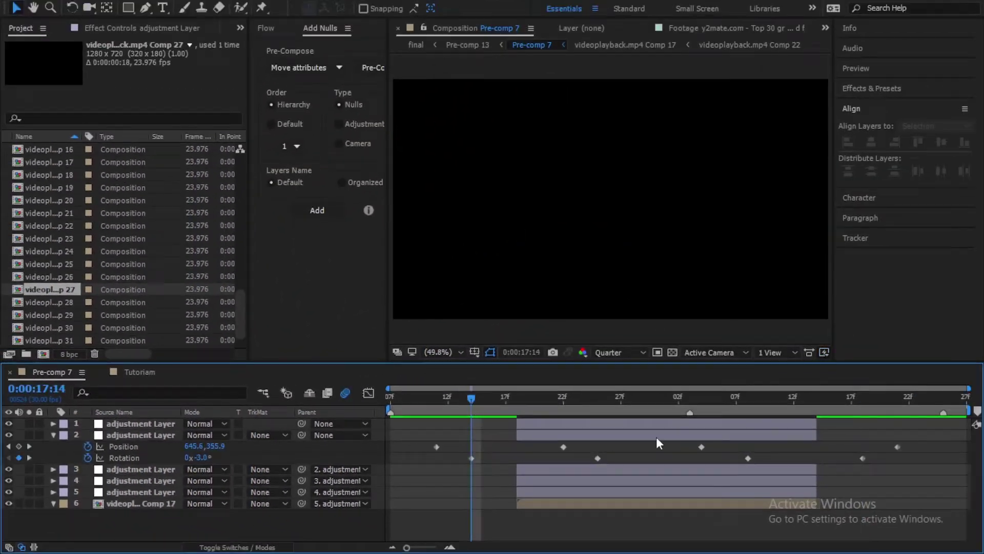
# Apply Easy Ease (F9) to all Position and Rotation keyframes on adjustment layer 2 and preview the shake
pyautogui.moveTo(929, 444); pyautogui.dragTo(417, 468)
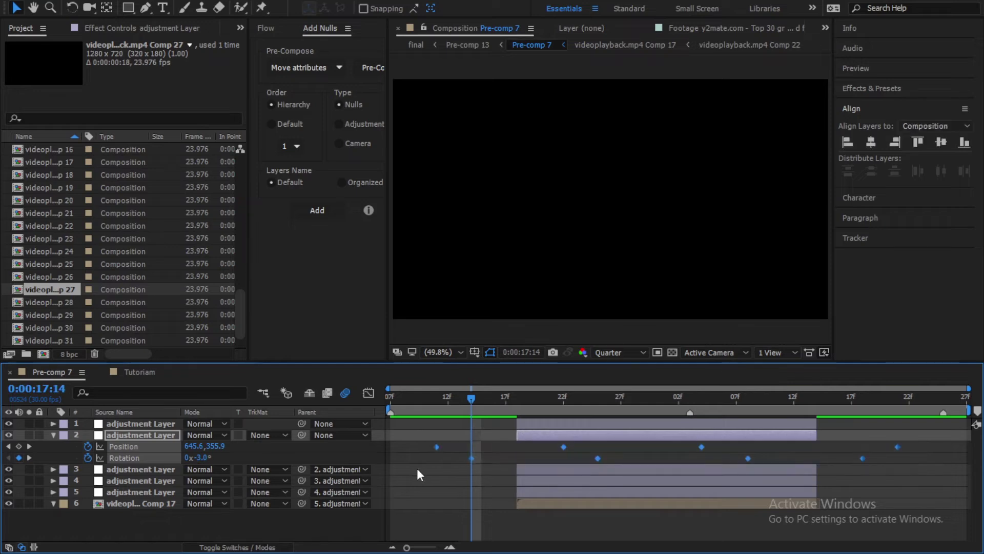
pyautogui.press('F9')
pyautogui.click(432, 492)
pyautogui.click(415, 405)
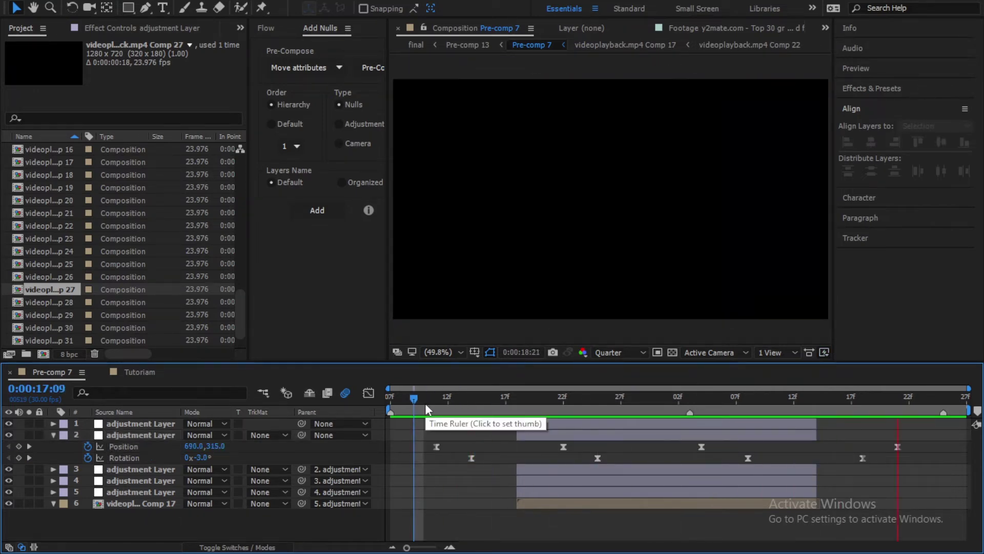
pyautogui.press('space')
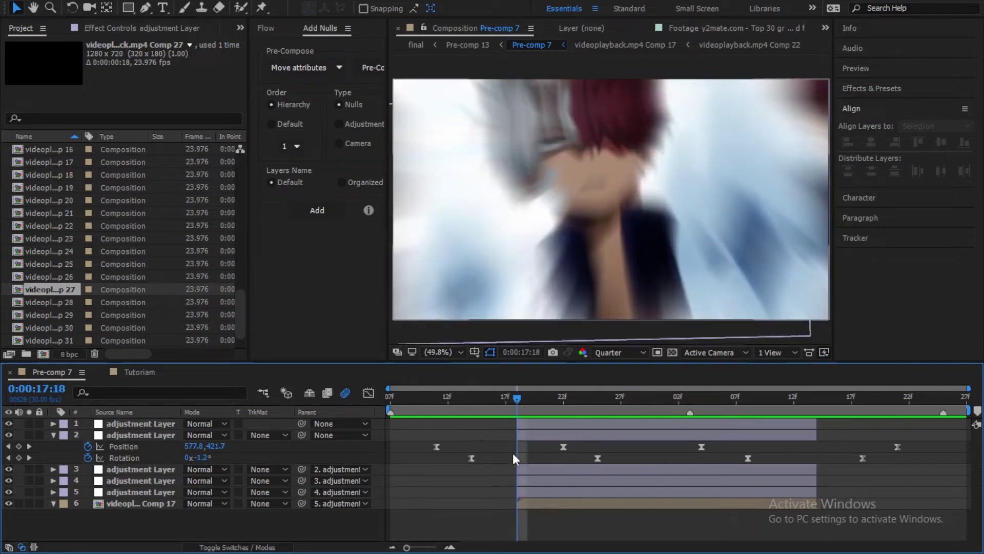
pyautogui.click(549, 505)
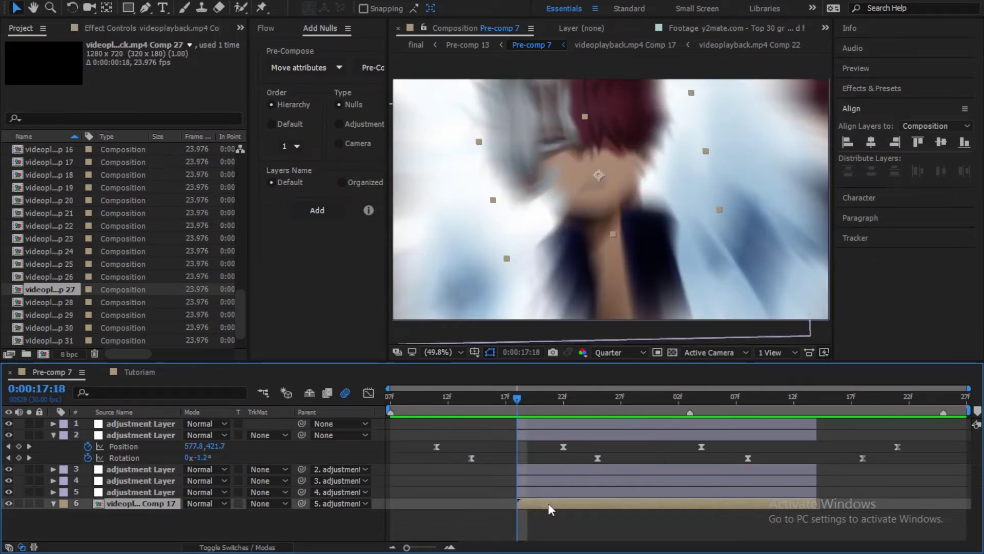
# Add a Transform effect to videoplayback.mp4 Comp 17 and drive Skew Axis with the expression time*280
pyautogui.hotkey('ctrl', 'space')
pyautogui.write('tran')
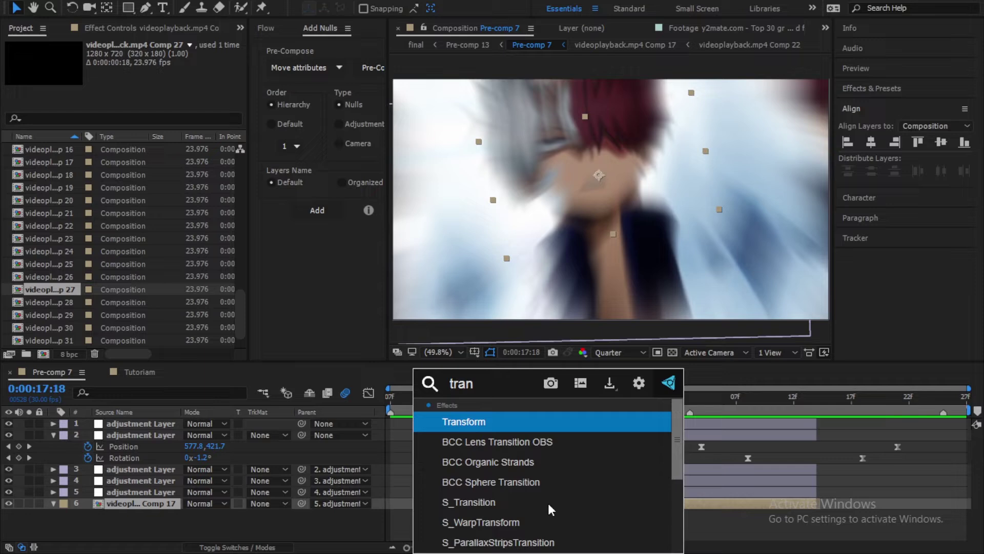
pyautogui.press('Return')
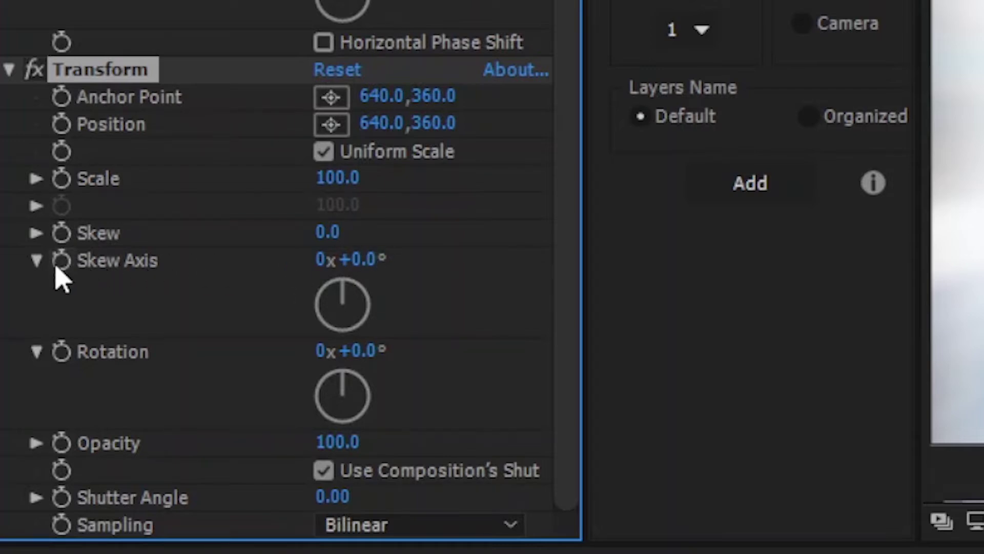
pyautogui.click(61, 260)
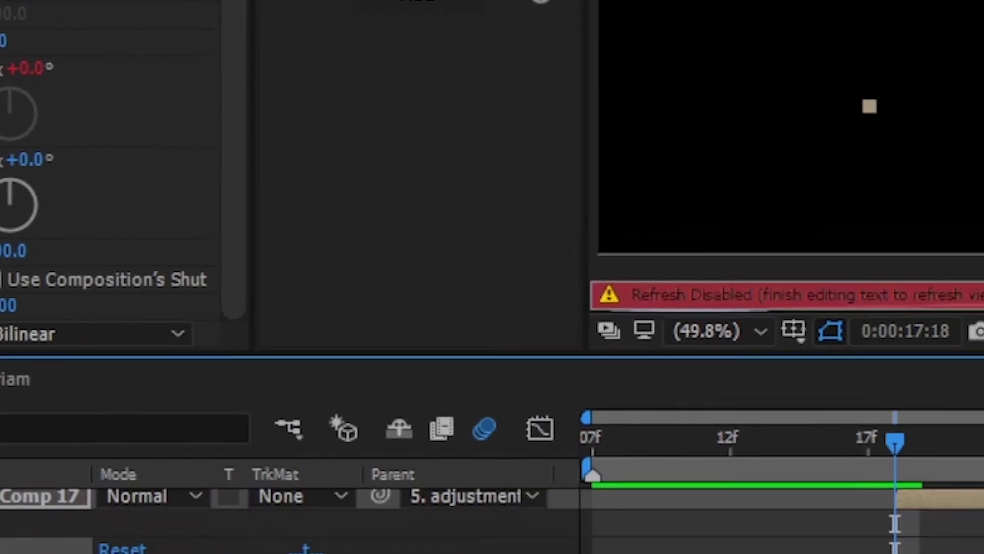
pyautogui.write('time*280')
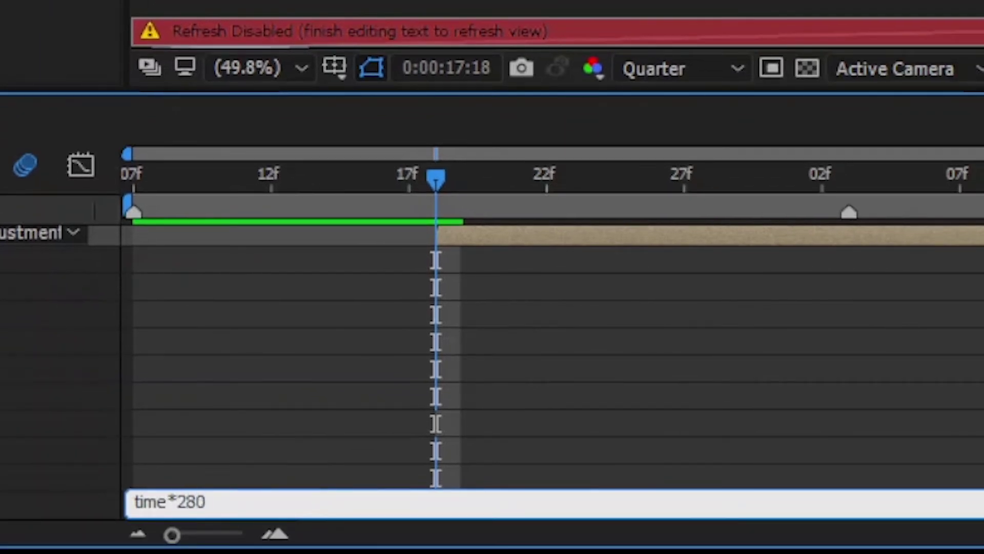
pyautogui.click(458, 363)
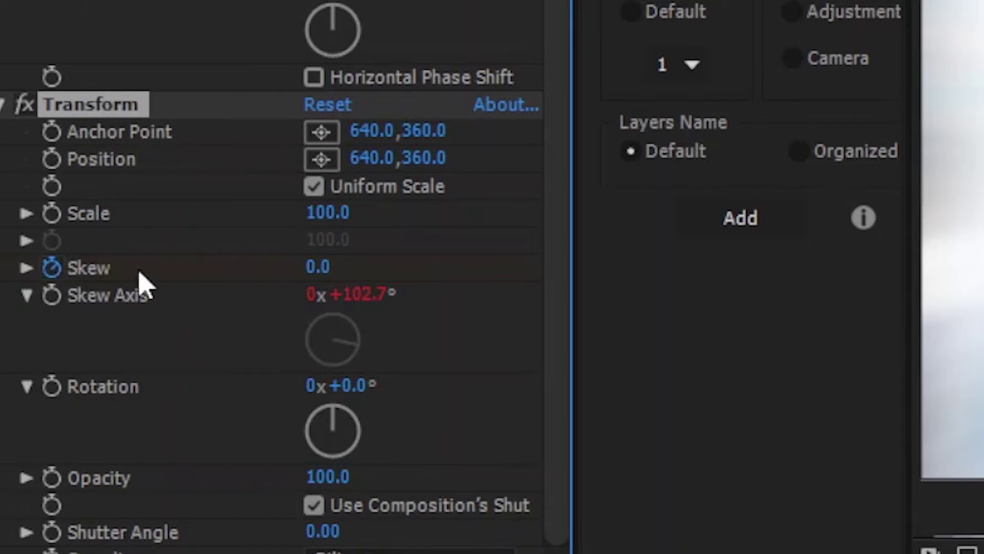
# Keyframe the Transform Skew at 5 at 17:18, dropping to 0 at 18:04
pyautogui.click(313, 267)
pyautogui.write('5')
pyautogui.press('Return')
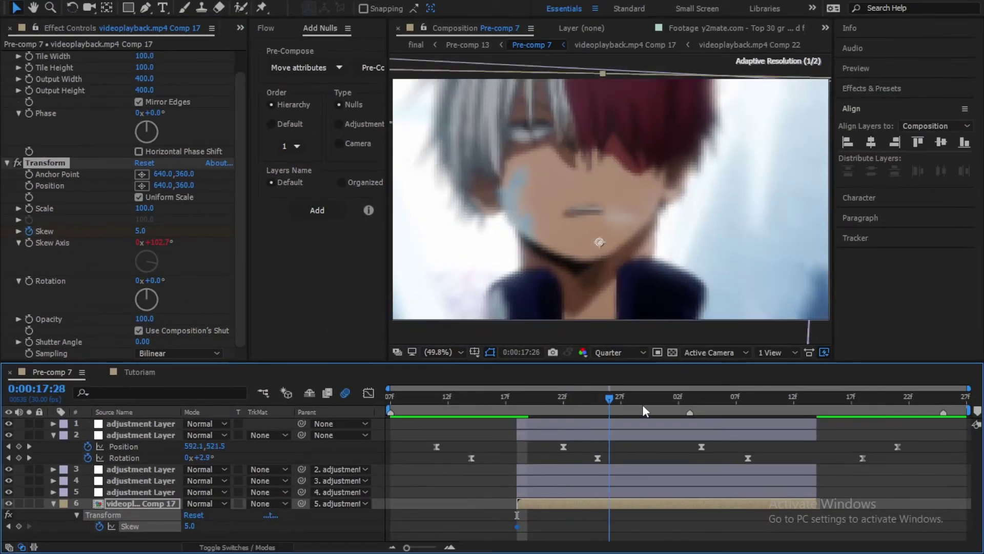
pyautogui.moveTo(641, 402); pyautogui.dragTo(706, 403)
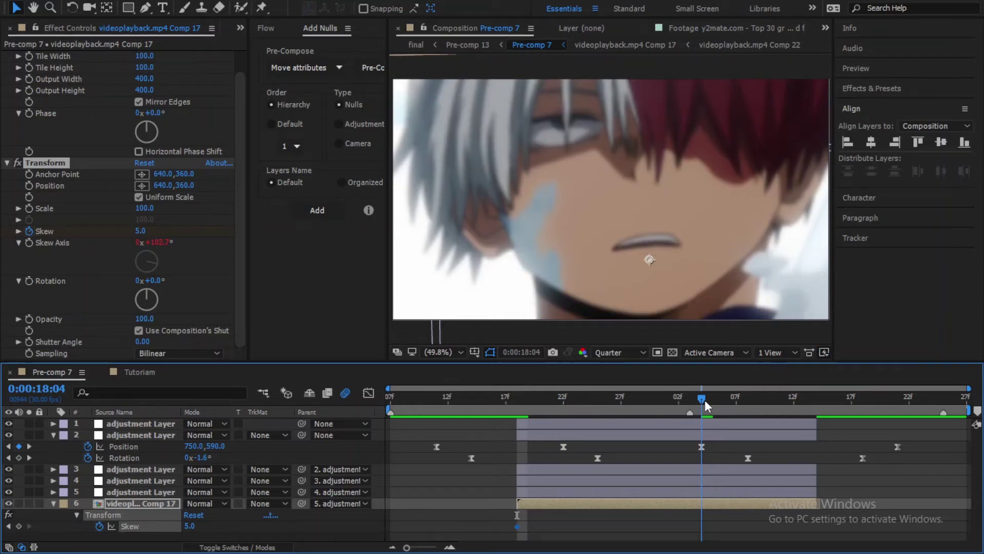
pyautogui.click(140, 230)
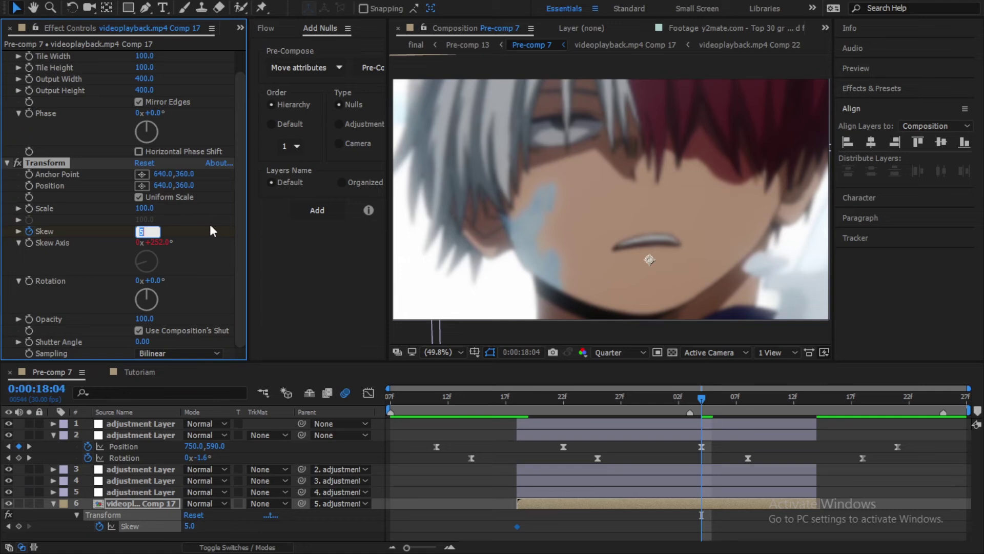
pyautogui.write('0')
pyautogui.press('Return')
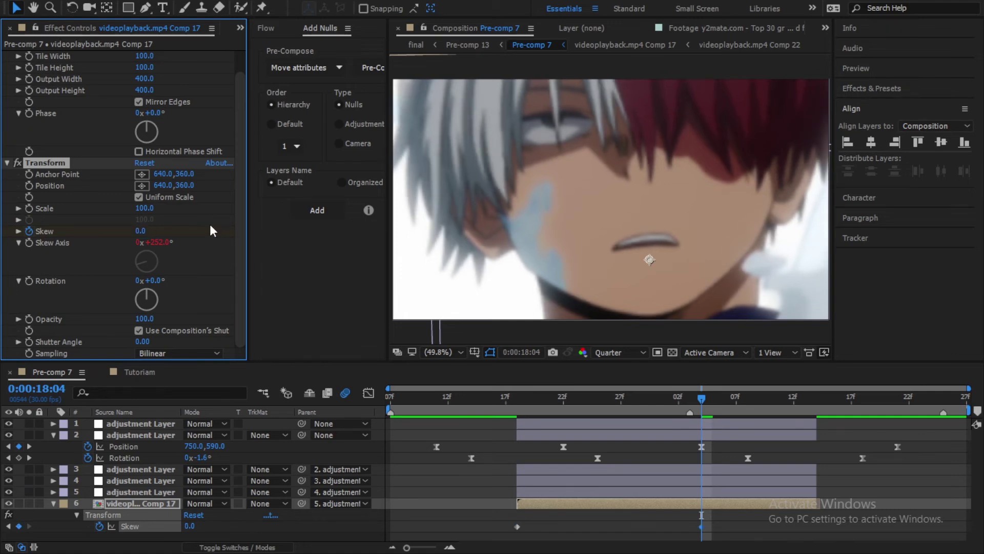
pyautogui.click(770, 522)
pyautogui.click(561, 500)
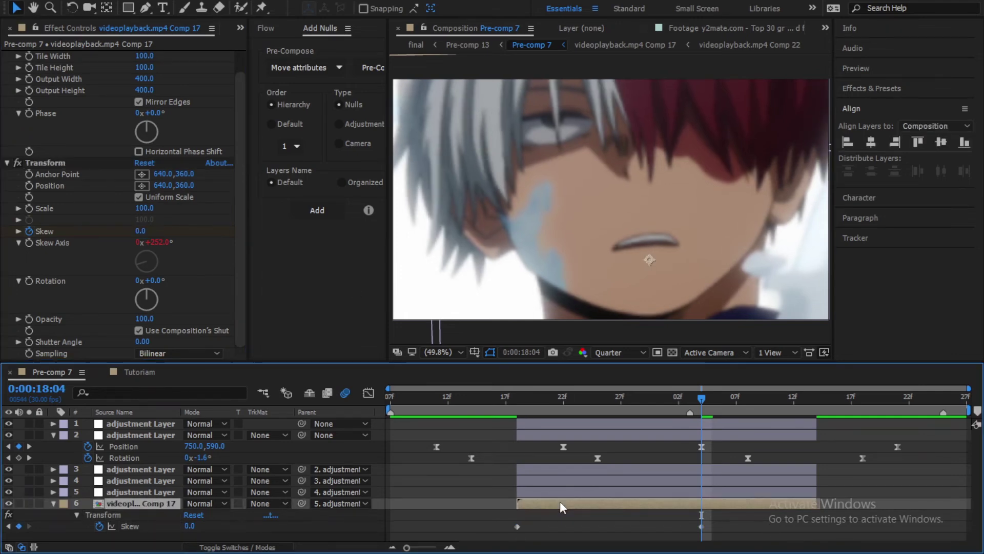
pyautogui.press('u')
pyautogui.press('F2')
pyautogui.click(383, 401)
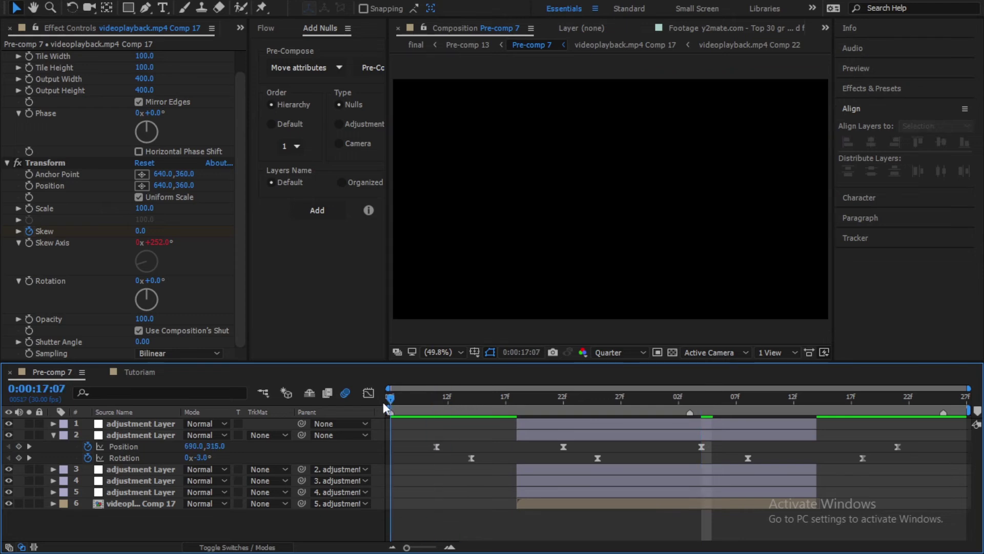
pyautogui.press('space')
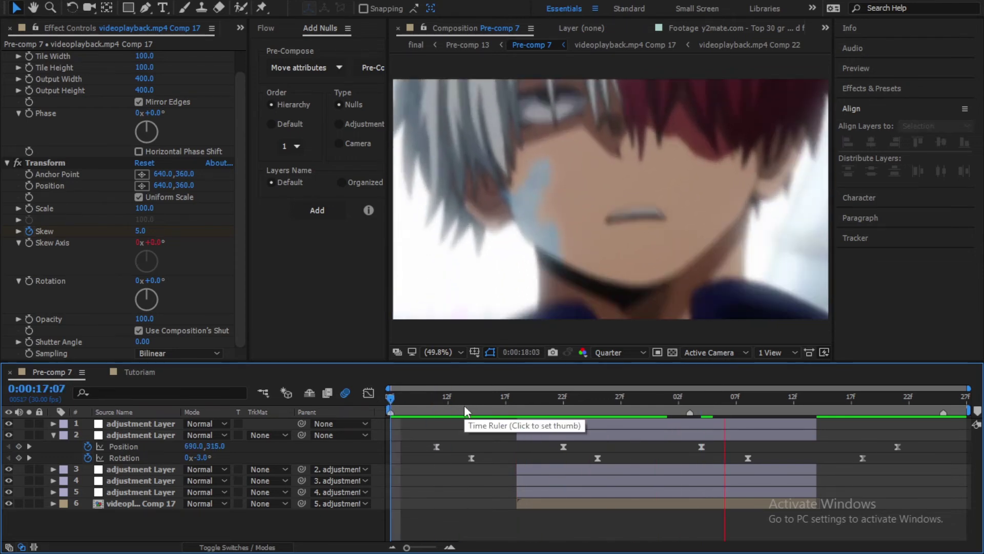